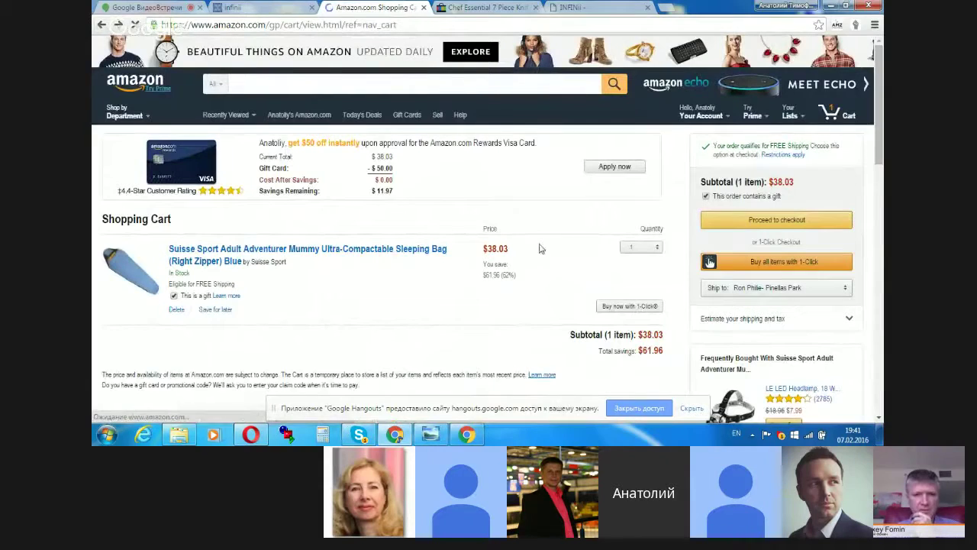
Step: Find the BC-219-40 Custom Handmade Damascus Steel Knife in the knife search results and add it to the cart
scroll(380, 305, down, 3)
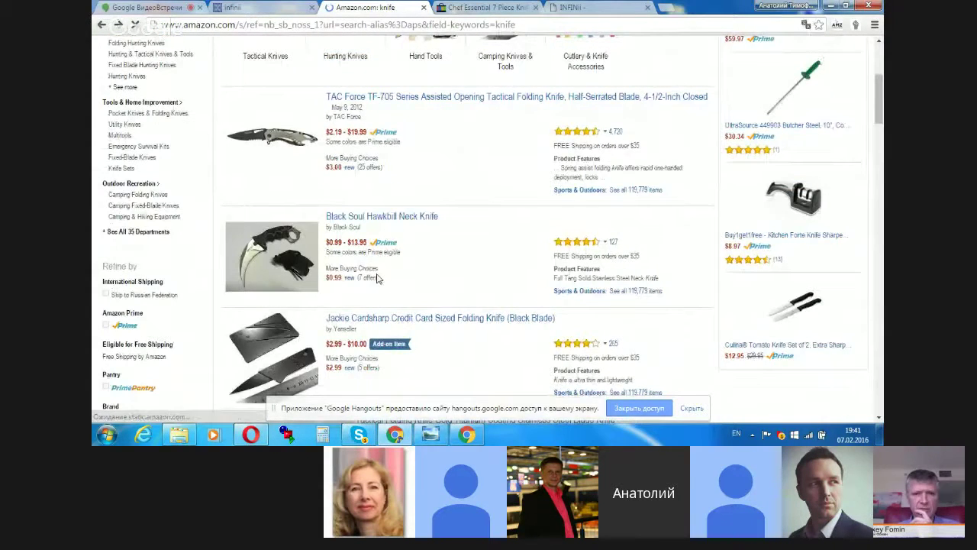
scroll(378, 279, down, 10)
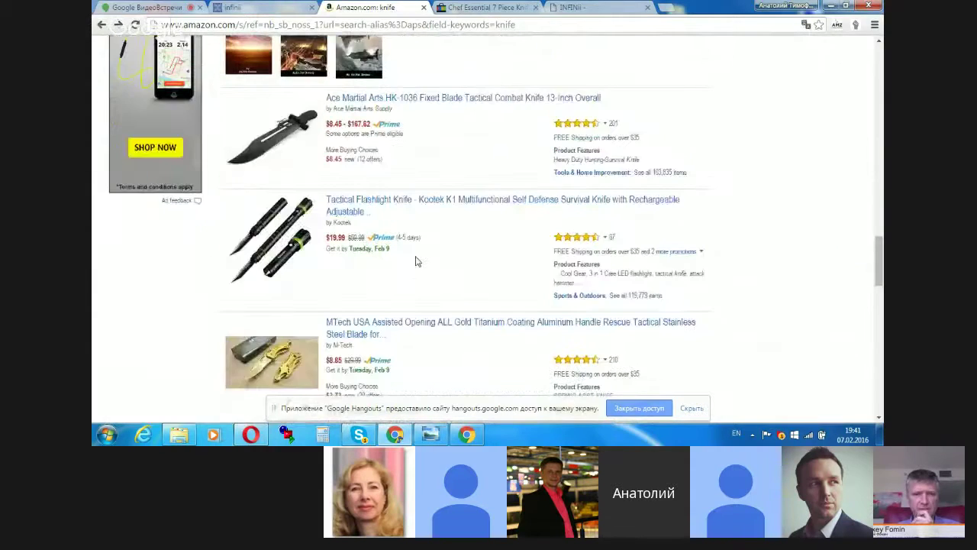
scroll(416, 261, down, 4)
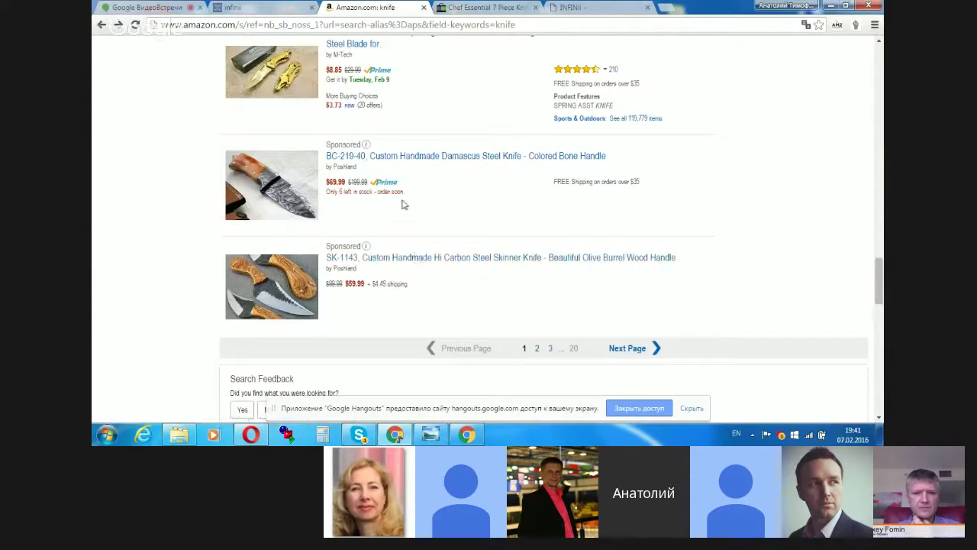
click(429, 161)
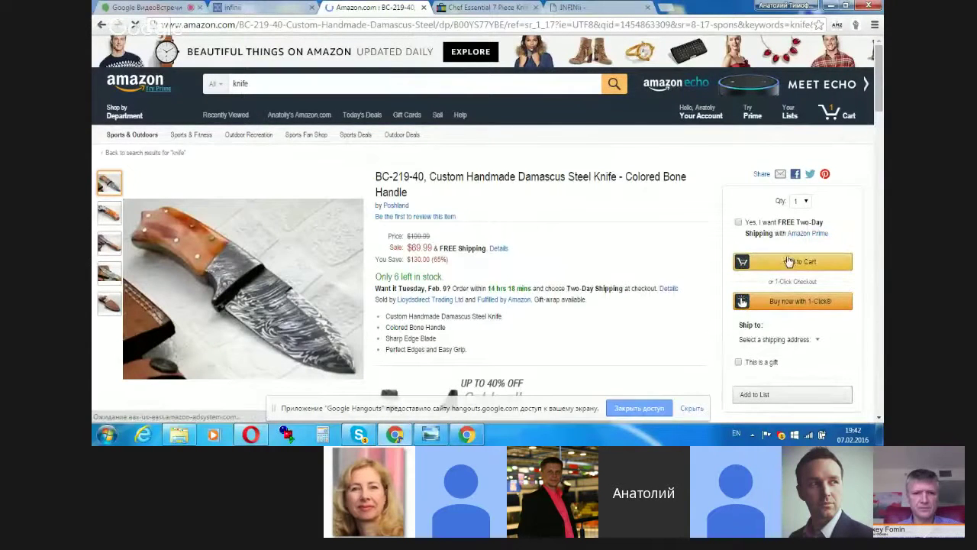
click(796, 264)
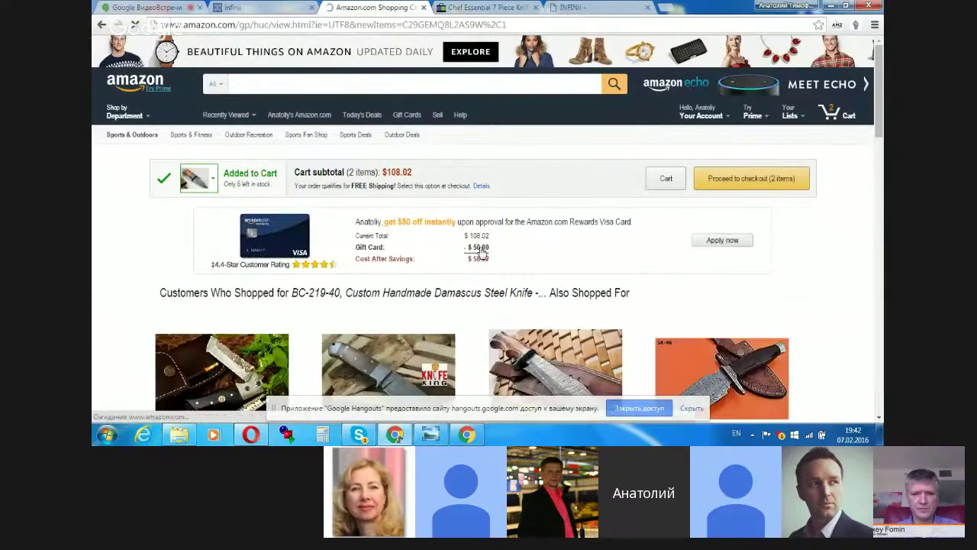
Step: Open the shopping cart and delete the Suisse Sport mummy sleeping bag from it
scroll(617, 188, down, 3)
scroll(693, 145, up, 3)
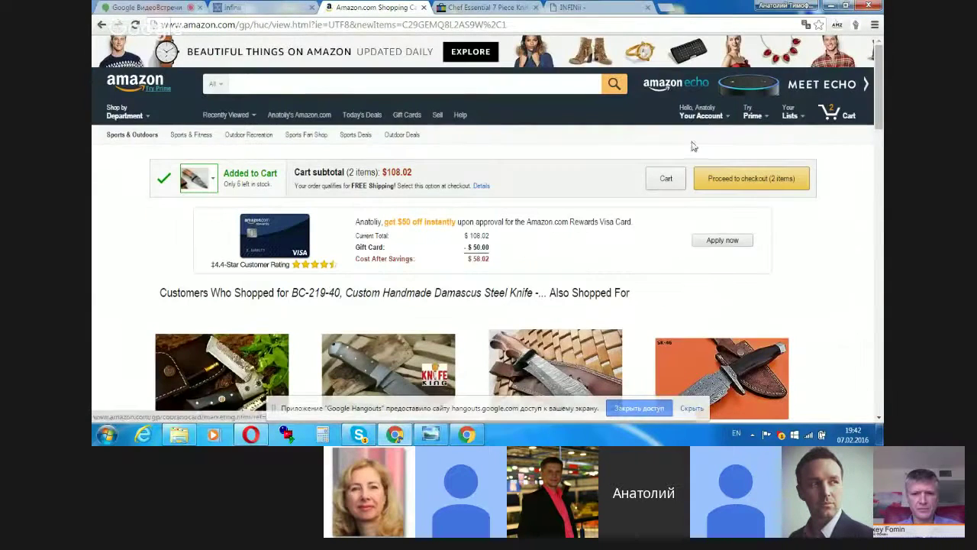
click(839, 113)
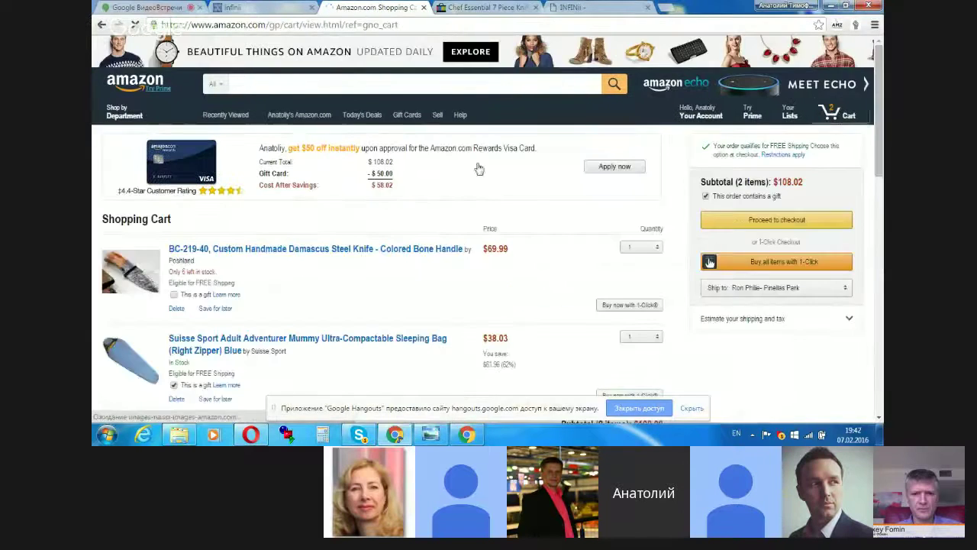
scroll(427, 191, down, 1)
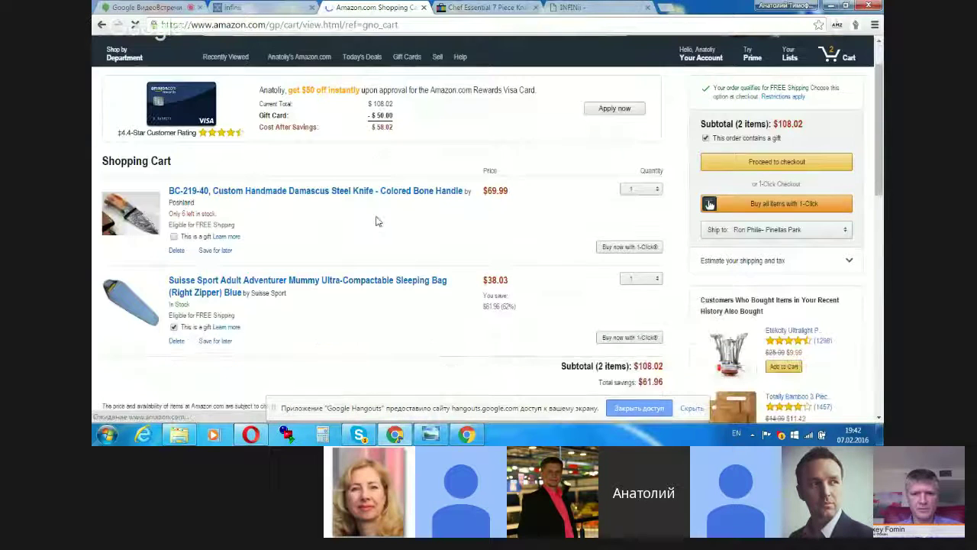
click(177, 341)
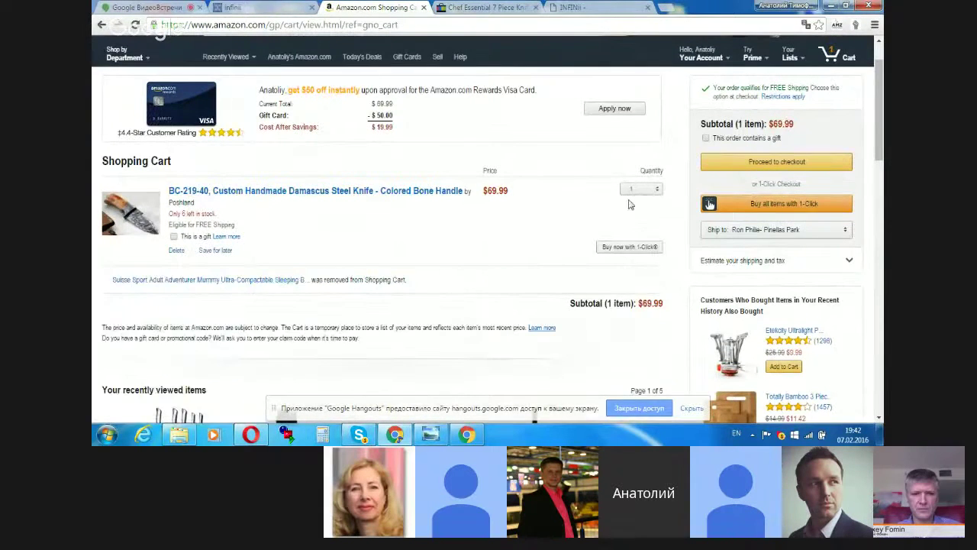
Step: Mark the Damascus steel knife as a gift and proceed to checkout
click(174, 237)
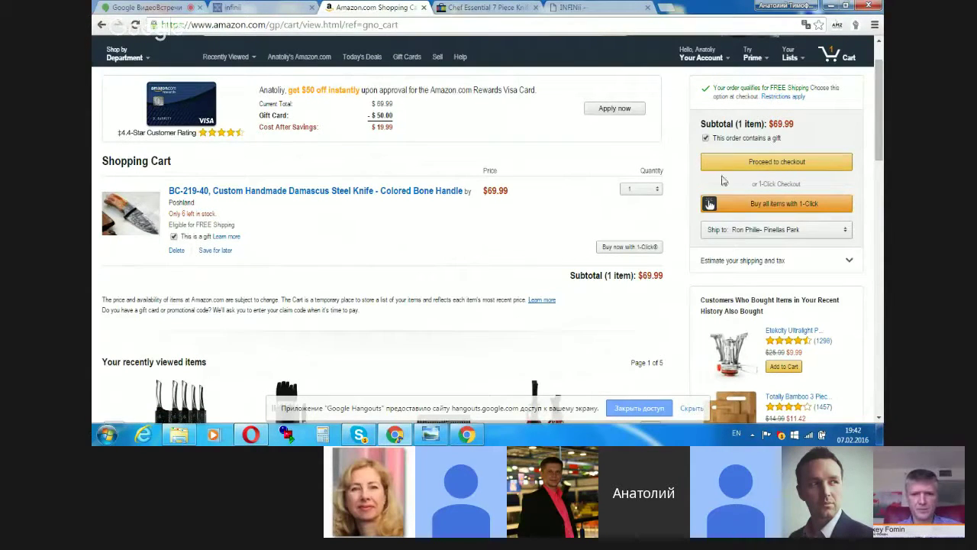
click(780, 166)
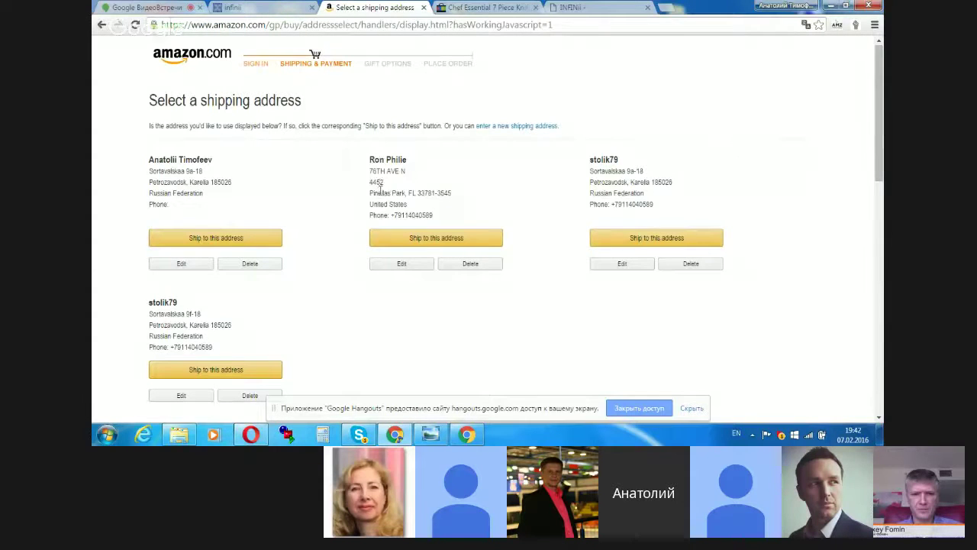
Step: Examine the saved shipping addresses and the fields required for adding a new address
scroll(355, 237, down, 3)
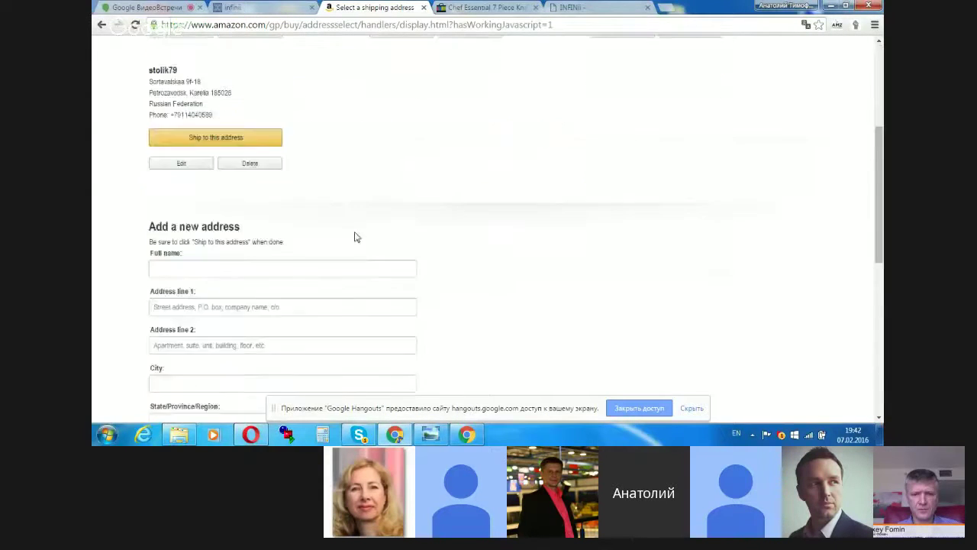
scroll(355, 238, down, 2)
scroll(249, 158, up, 1)
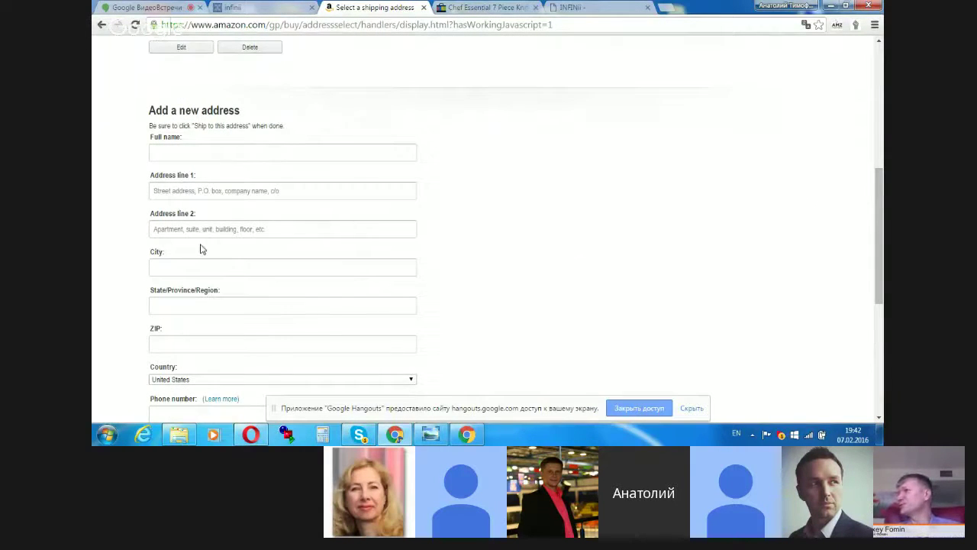
scroll(201, 184, up, 1)
scroll(260, 203, down, 1)
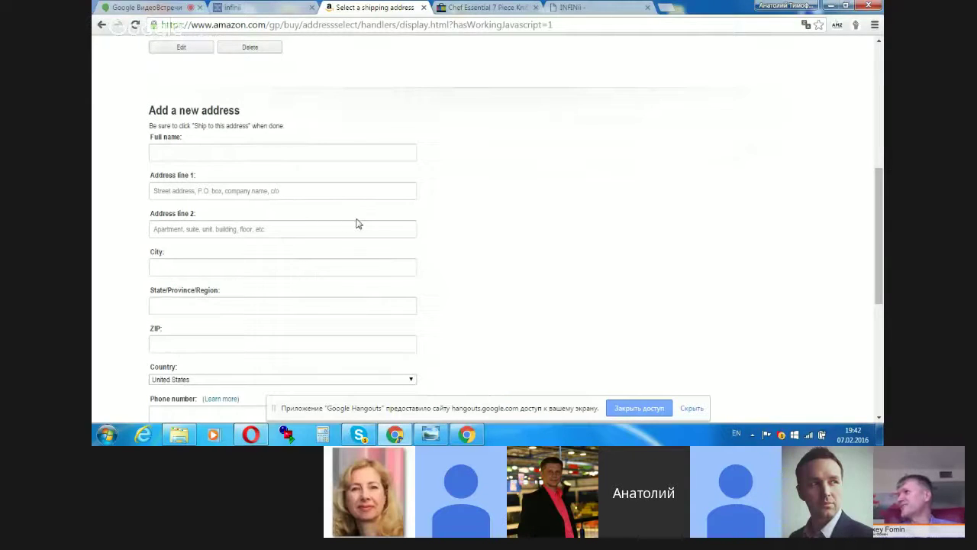
scroll(563, 249, down, 1)
scroll(563, 249, up, 1)
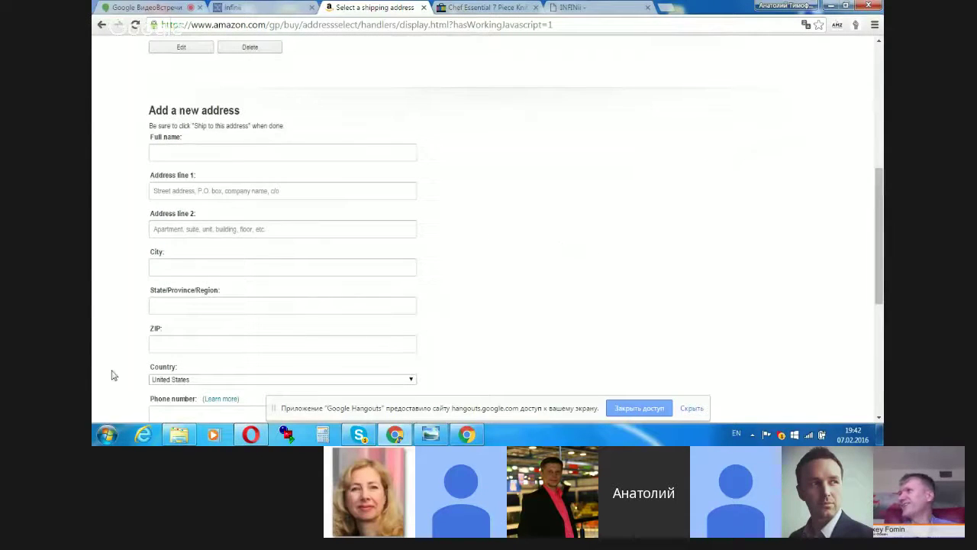
scroll(305, 336, up, 5)
scroll(305, 320, down, 4)
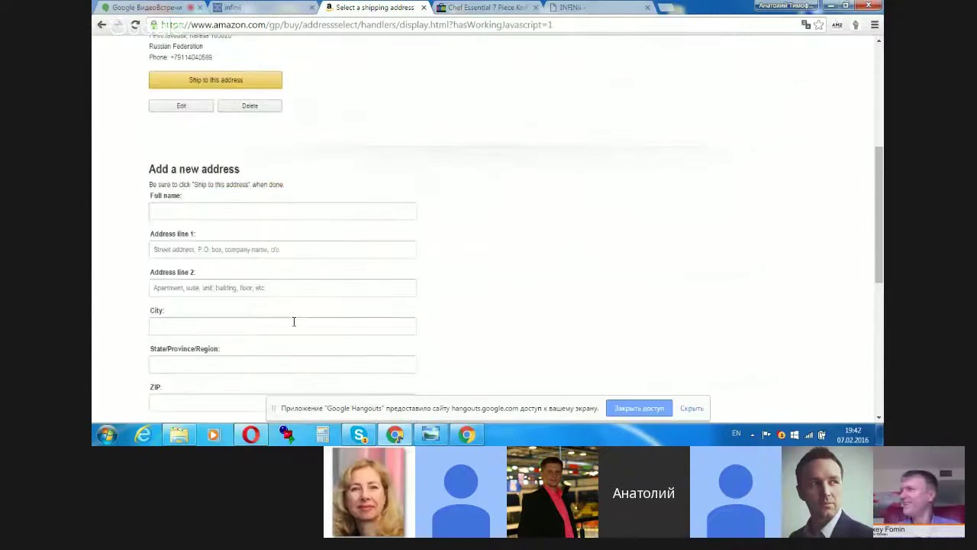
scroll(295, 325, up, 4)
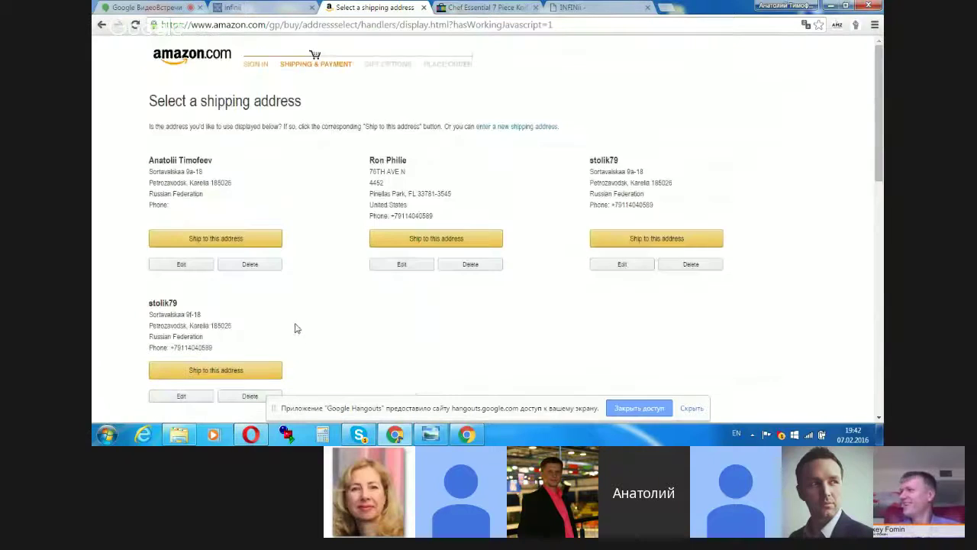
Step: Ship the knife to the saved United States address, review the gift message, and save the gift options with the gift receipt included
click(450, 240)
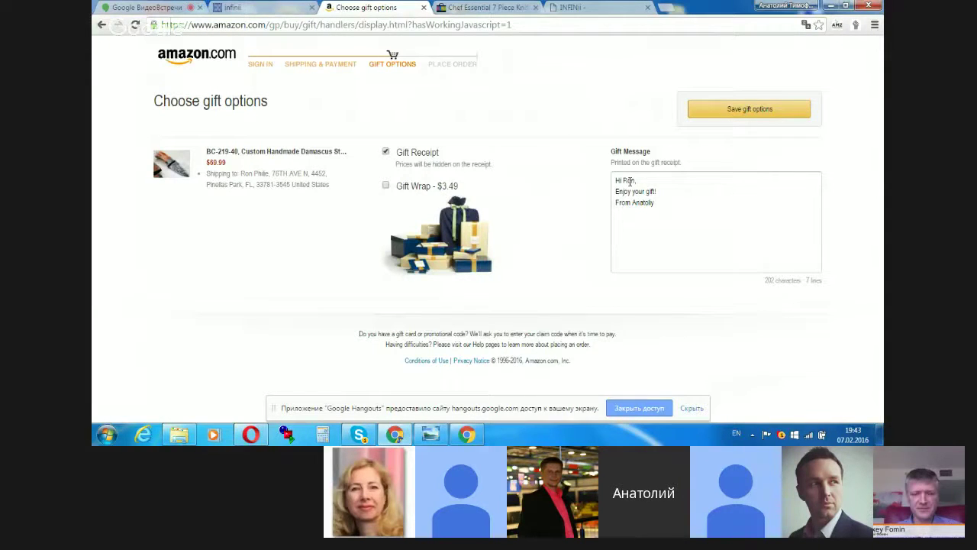
drag(616, 180, 673, 211)
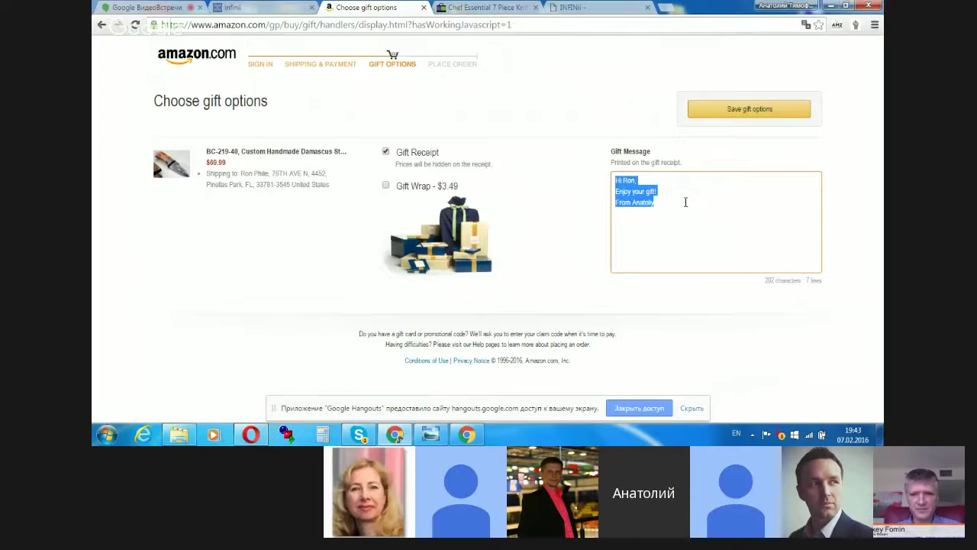
click(685, 203)
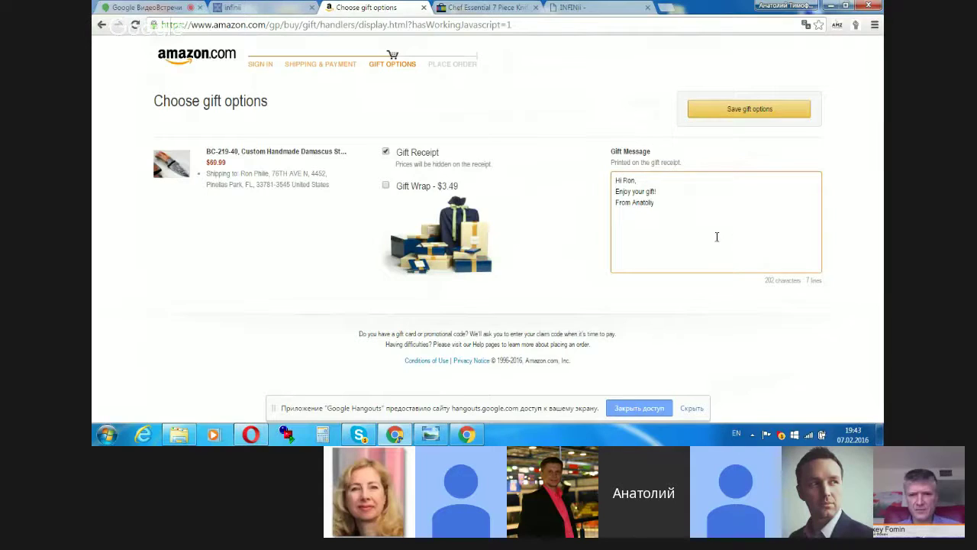
drag(616, 182, 681, 207)
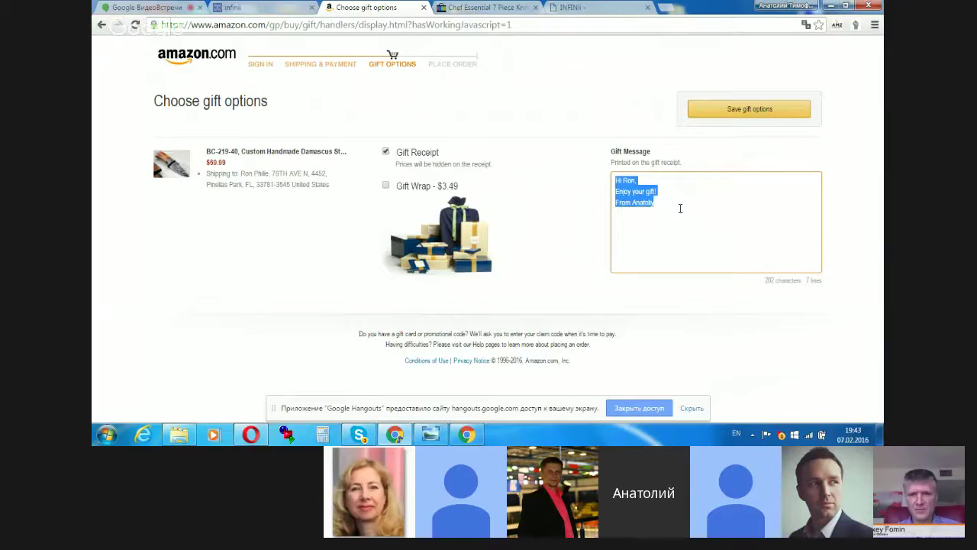
click(642, 191)
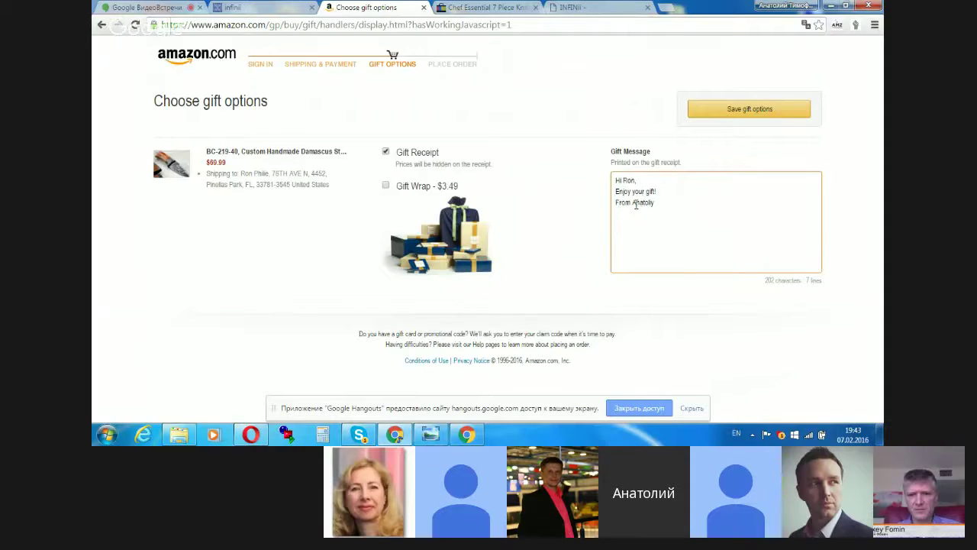
click(758, 111)
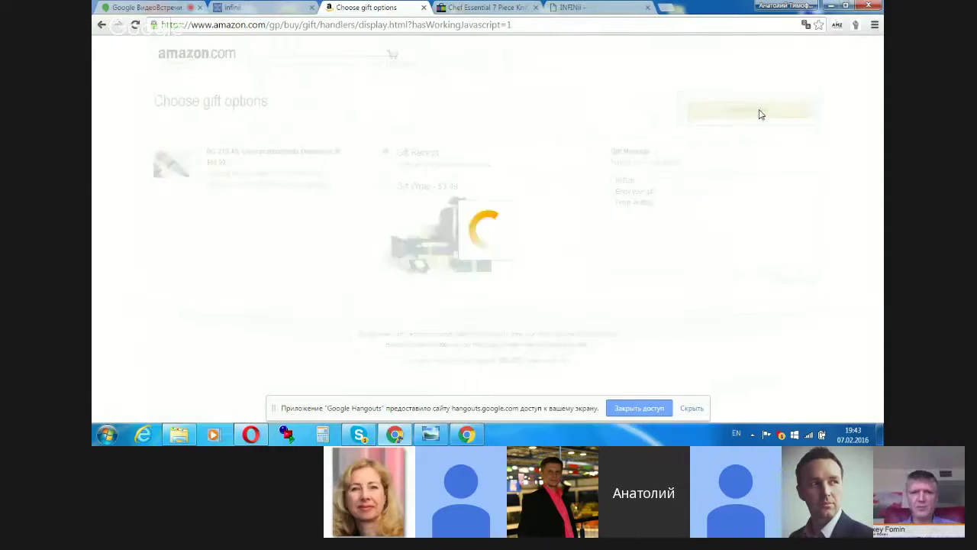
Step: Return to the gift options, highlight the gift message for review, and save the gift options again
click(101, 24)
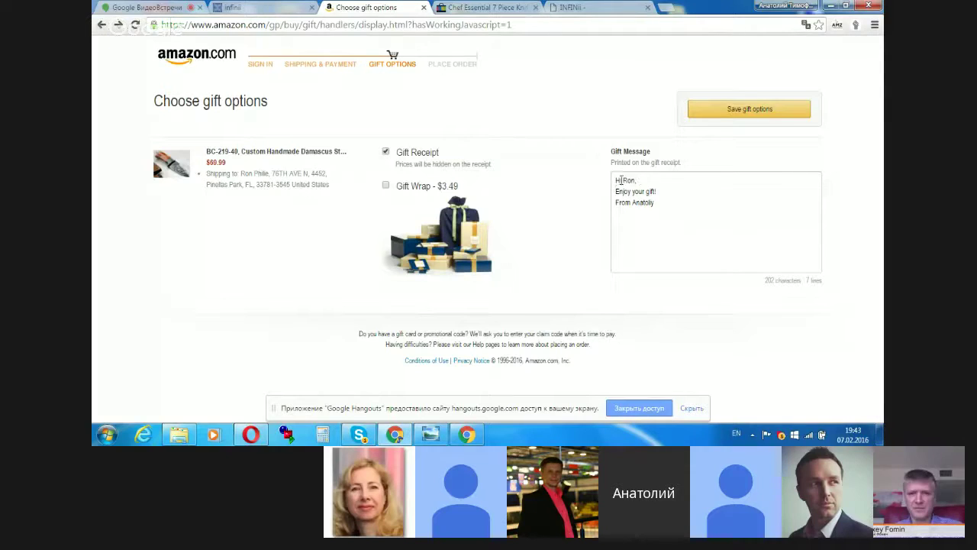
drag(617, 181, 686, 222)
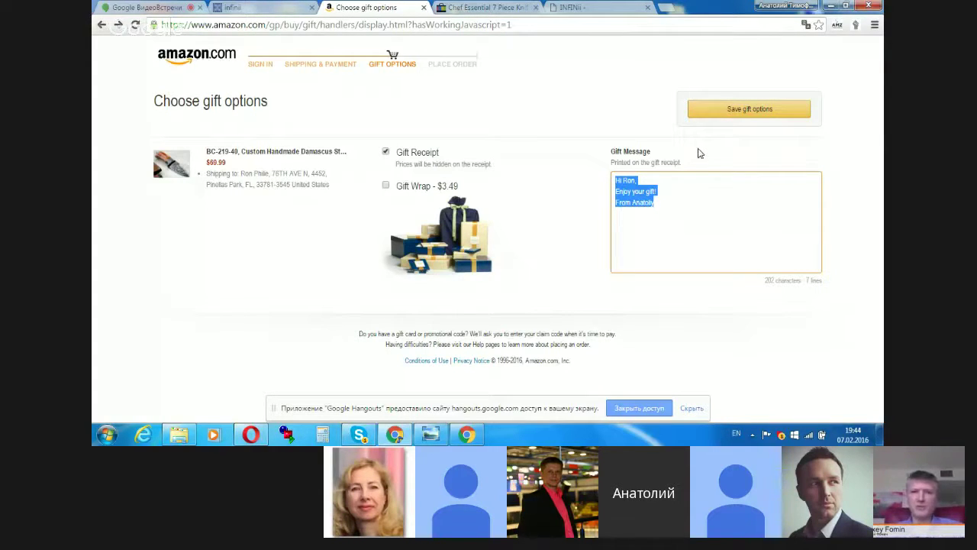
click(748, 111)
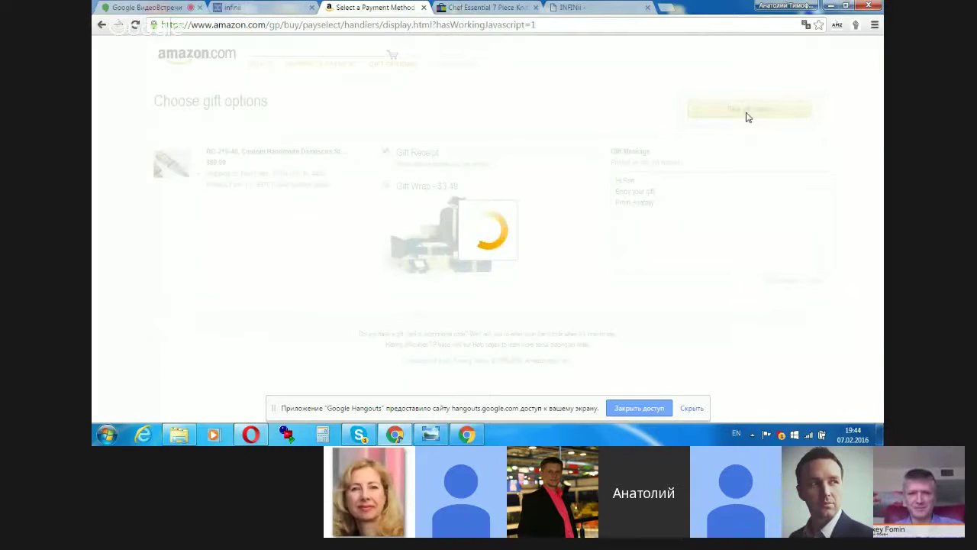
Step: Review the available payment methods and continue with the preselected Visa card in U.S. dollars
scroll(628, 142, down, 2)
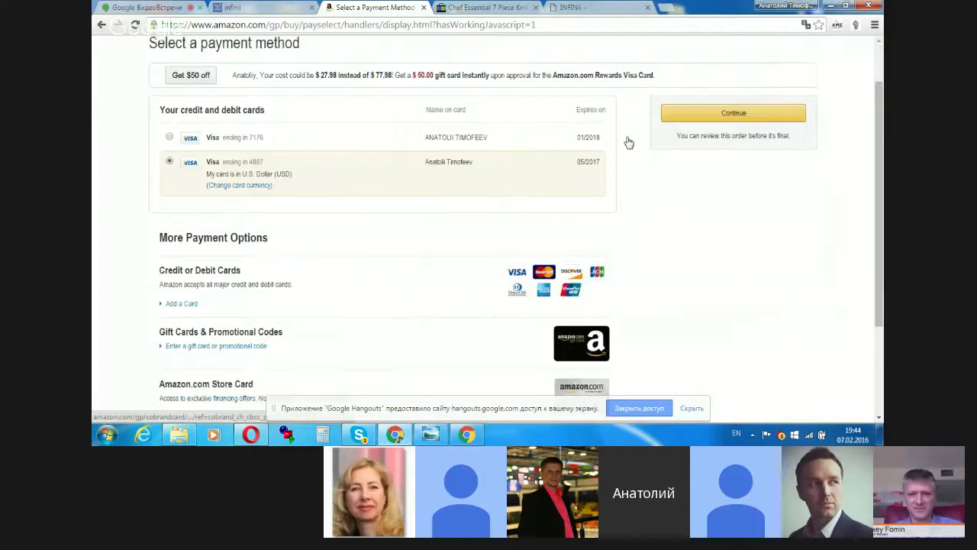
scroll(628, 142, up, 2)
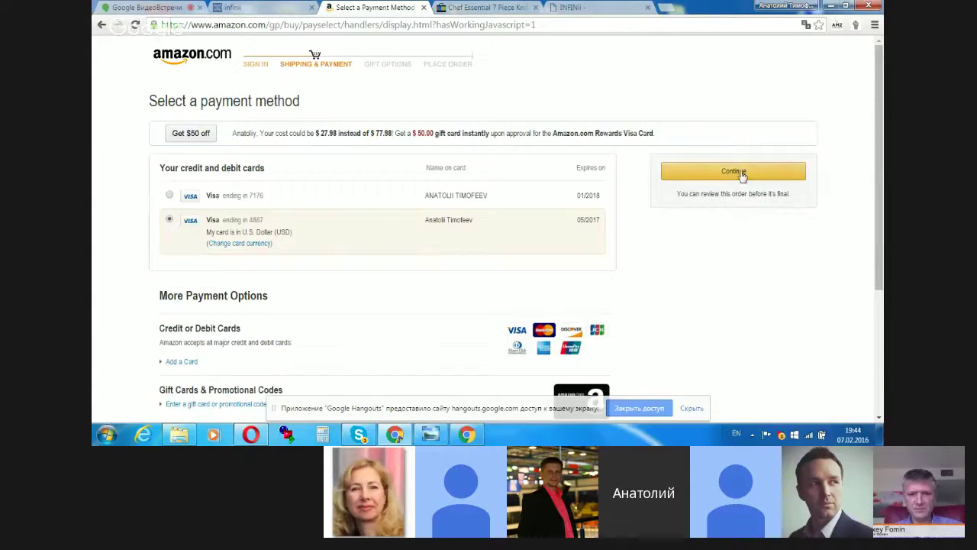
scroll(467, 237, down, 2)
scroll(466, 237, up, 2)
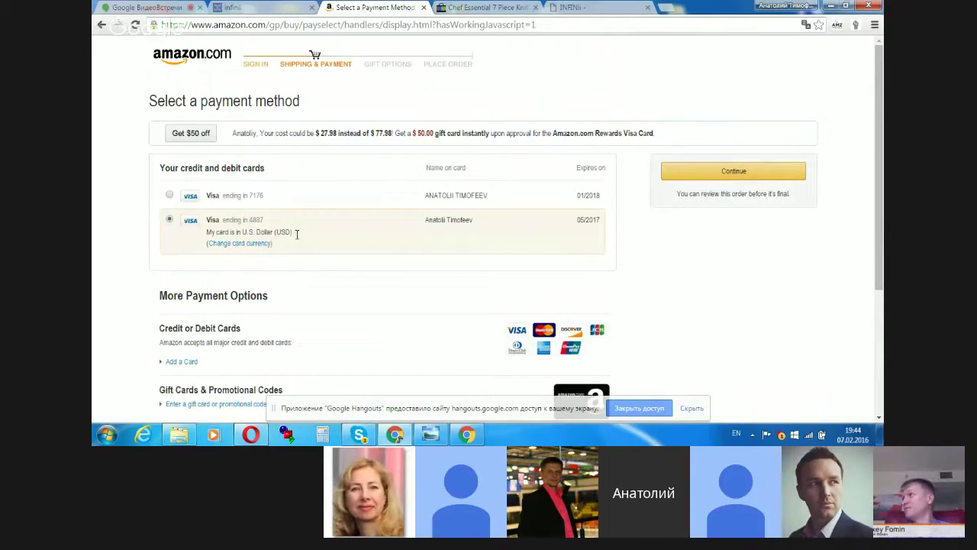
click(733, 176)
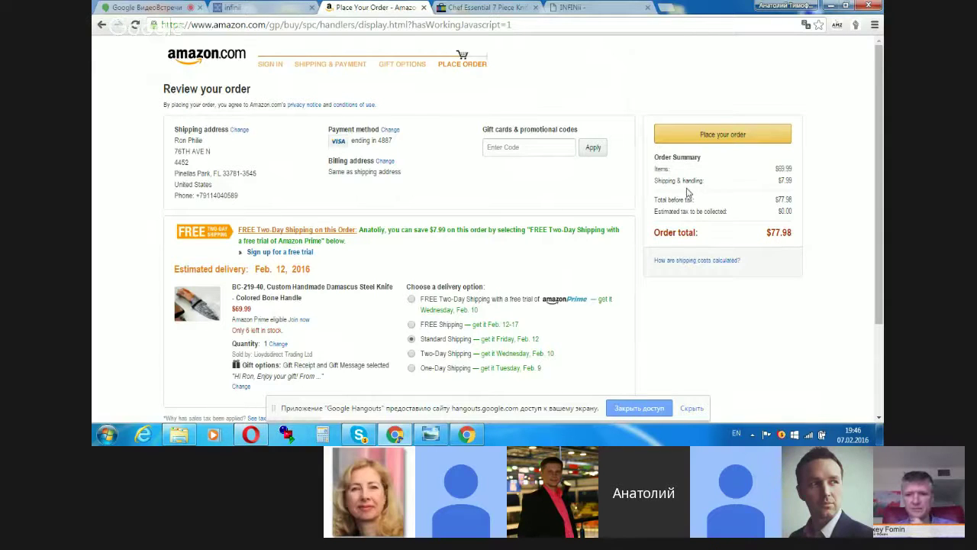
Step: Review the order's shipping details, delivery options and cost summary before placing it
scroll(683, 211, down, 1)
scroll(635, 224, up, 1)
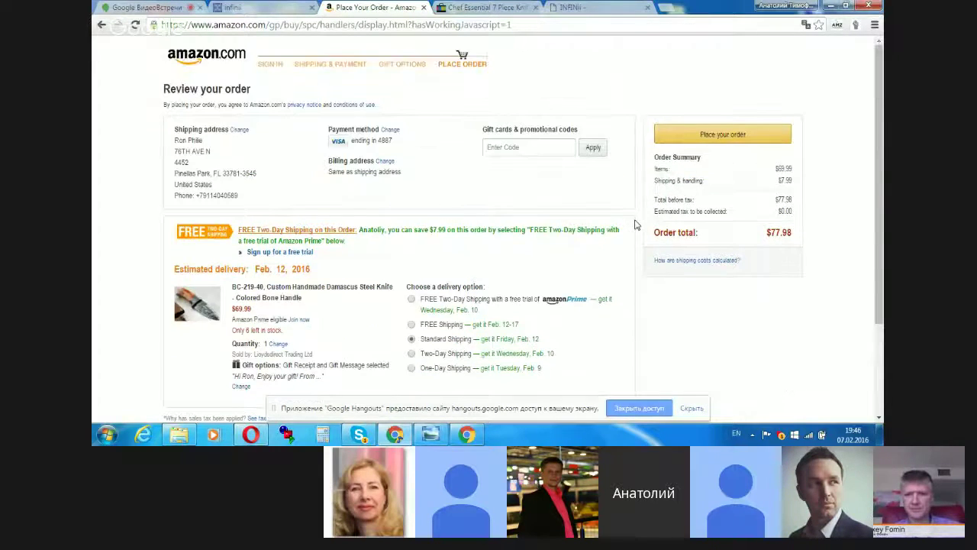
scroll(569, 195, down, 2)
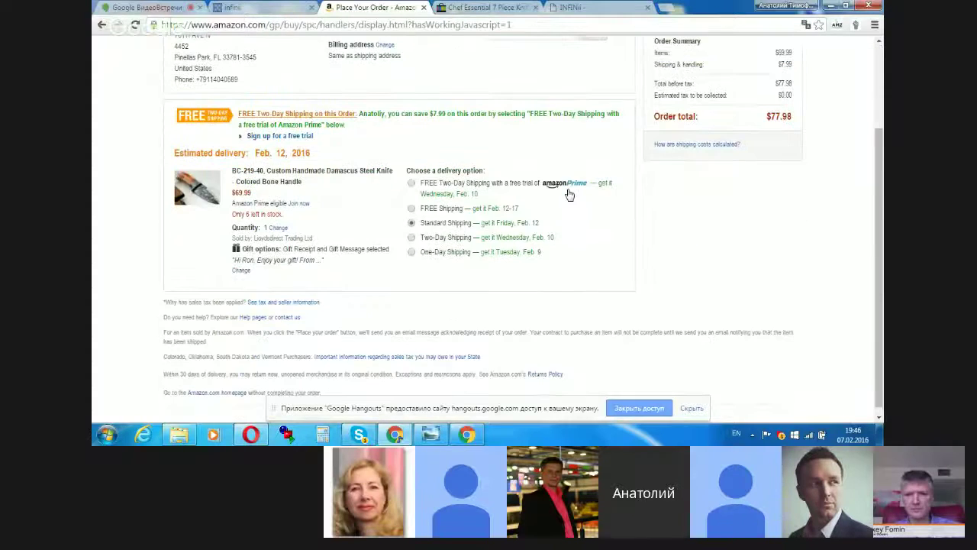
scroll(569, 195, up, 2)
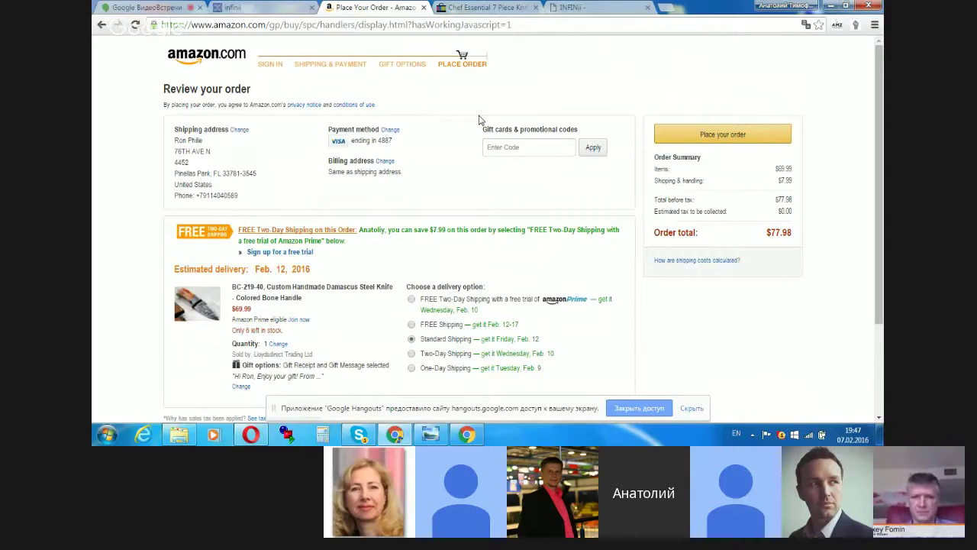
Step: Switch to the INFINii Commerce dashboard and expand its Product section
click(272, 13)
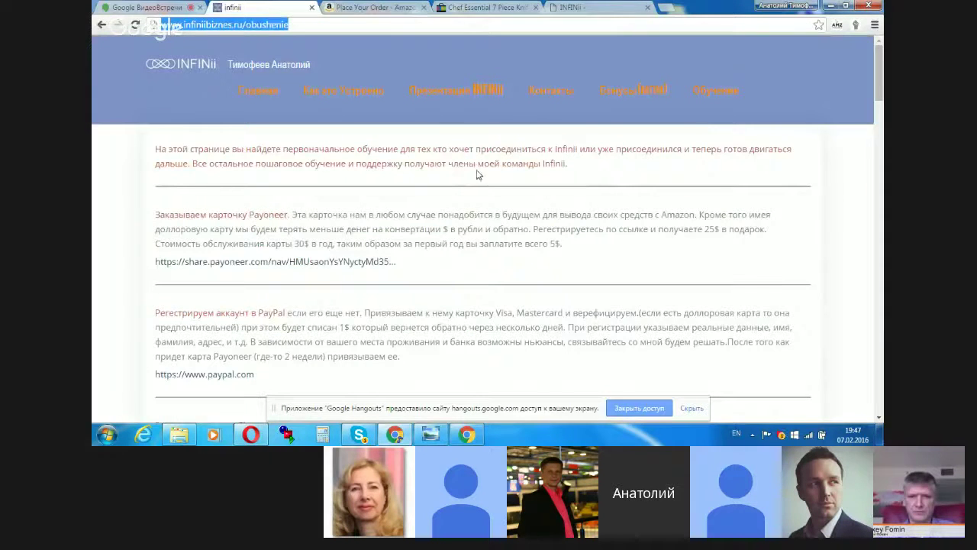
click(609, 12)
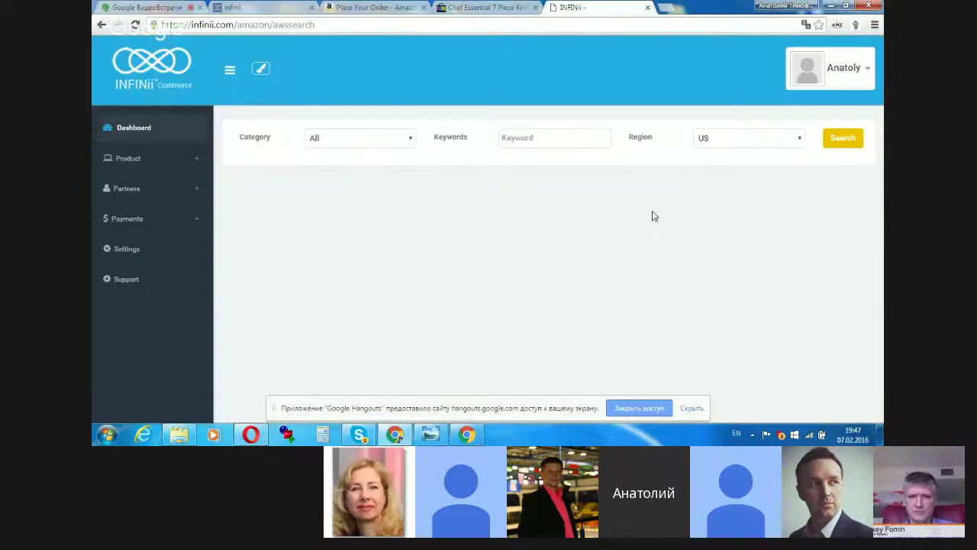
click(198, 163)
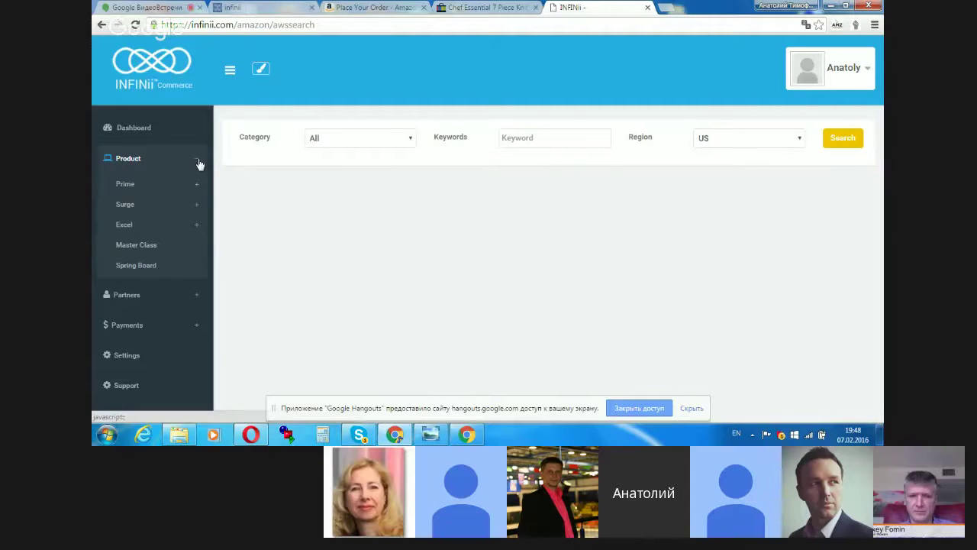
Step: Return to the Amazon order review and examine the delivery options and order summary again
click(376, 7)
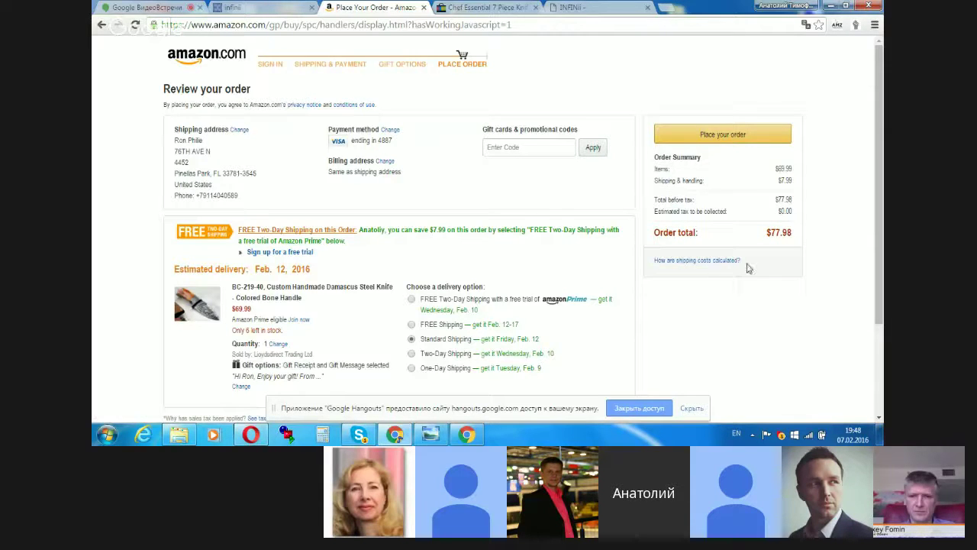
scroll(650, 279, down, 1)
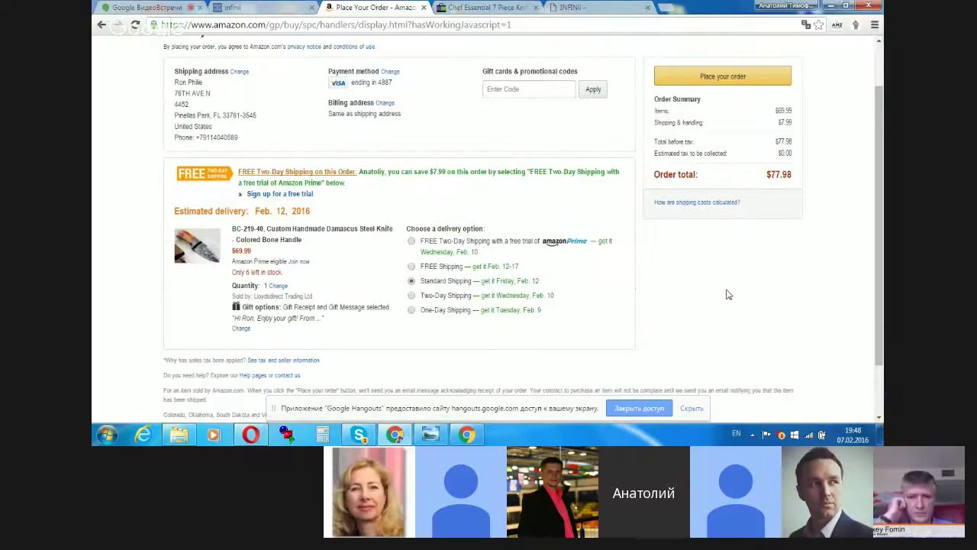
scroll(726, 293, up, 1)
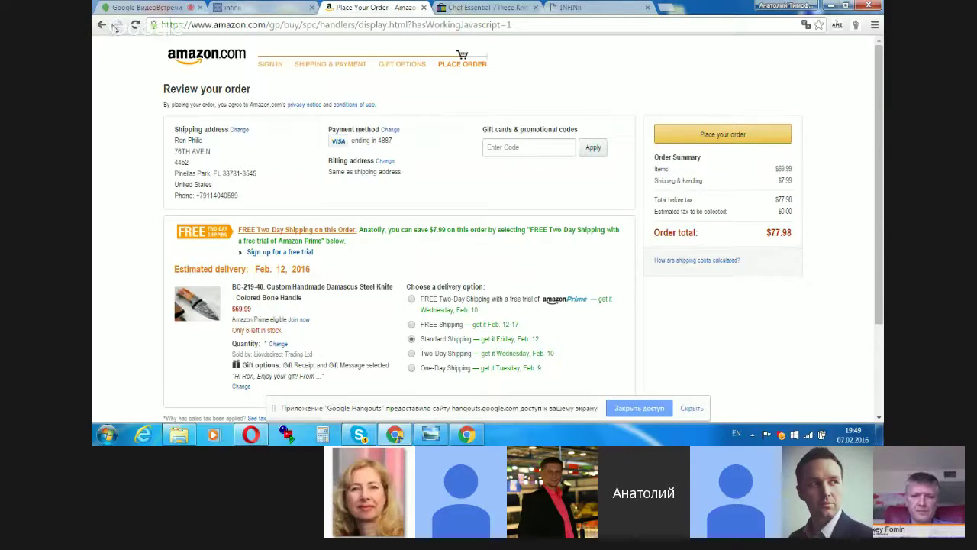
Step: Switch to the Infinii training page and read its instructions on Payoneer, PayPal and eBay registration
click(242, 7)
scroll(491, 133, down, 1)
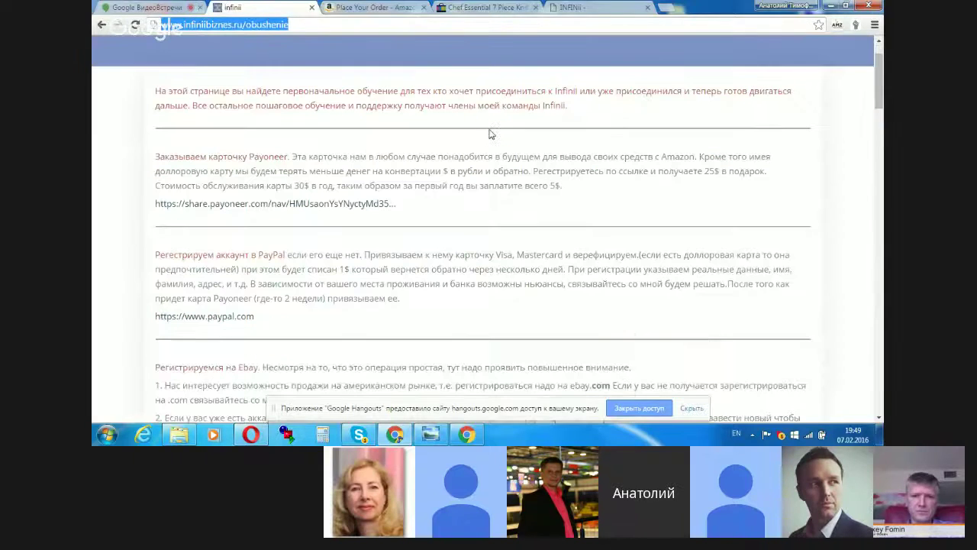